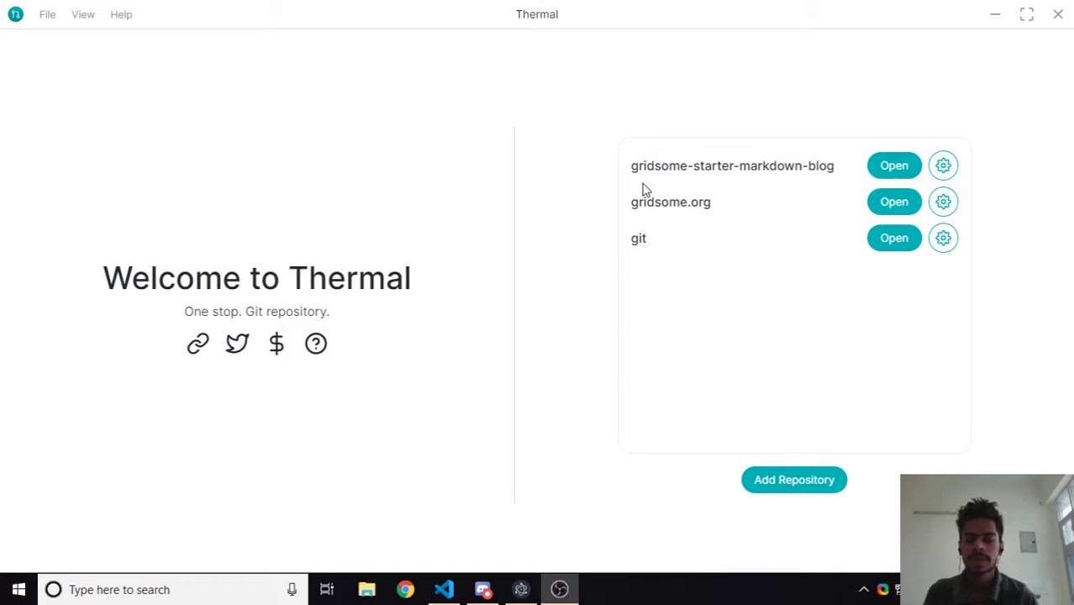
Open the git repository, inspect commit k and its file fle.md, check the commits-per-day stats, and return to Workspace.
click(882, 240)
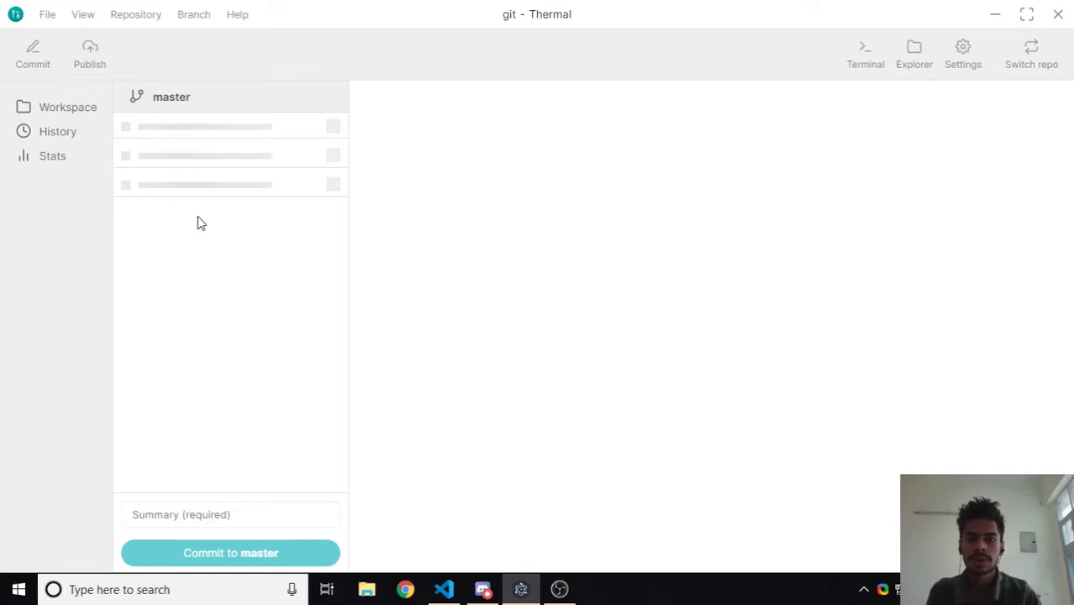
click(64, 133)
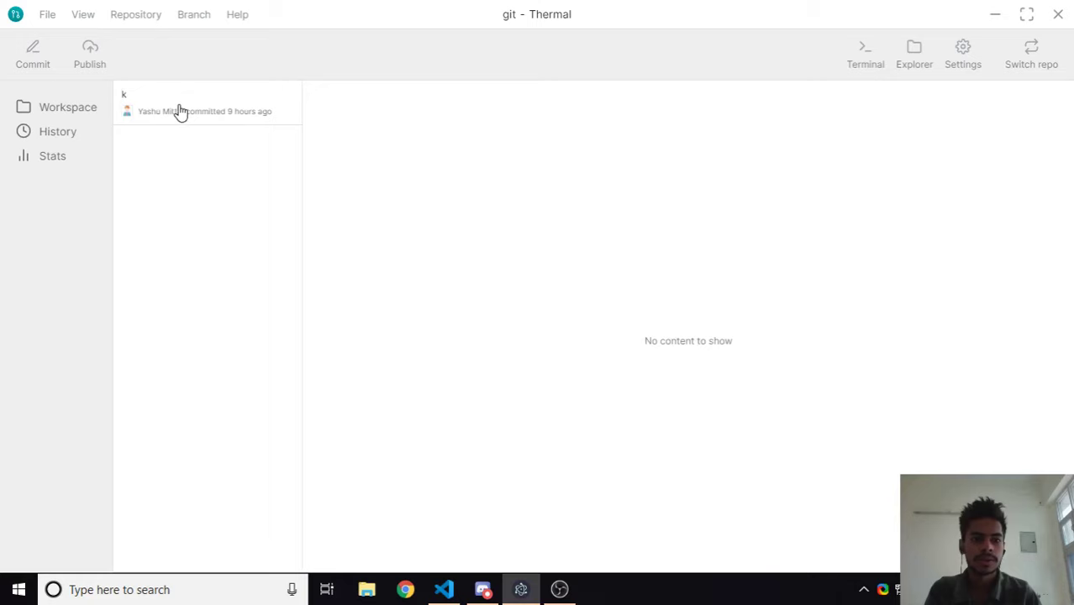
click(180, 110)
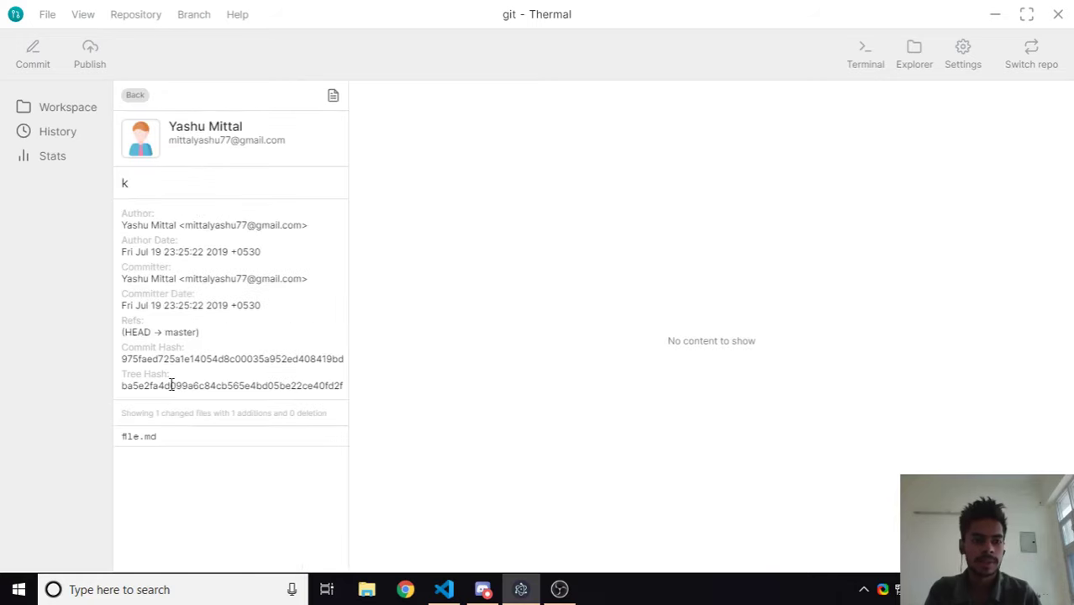
click(142, 444)
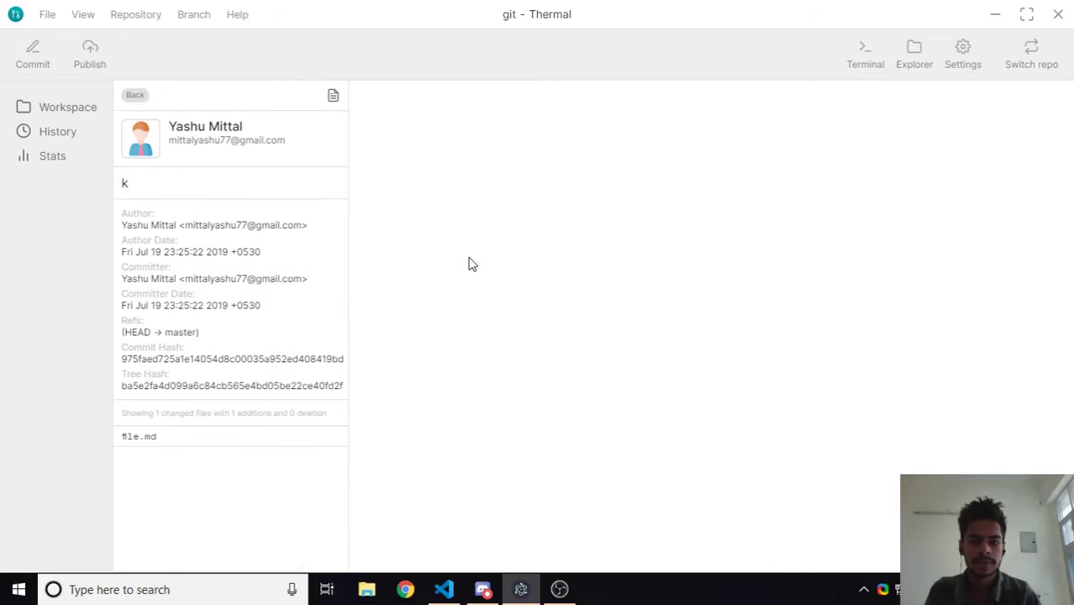
click(38, 162)
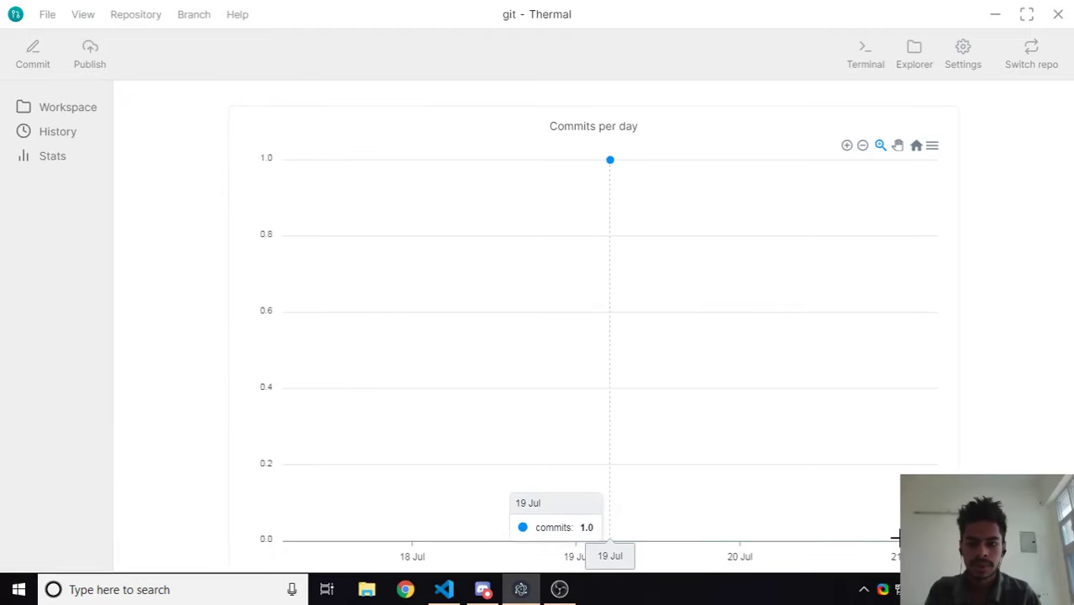
click(62, 118)
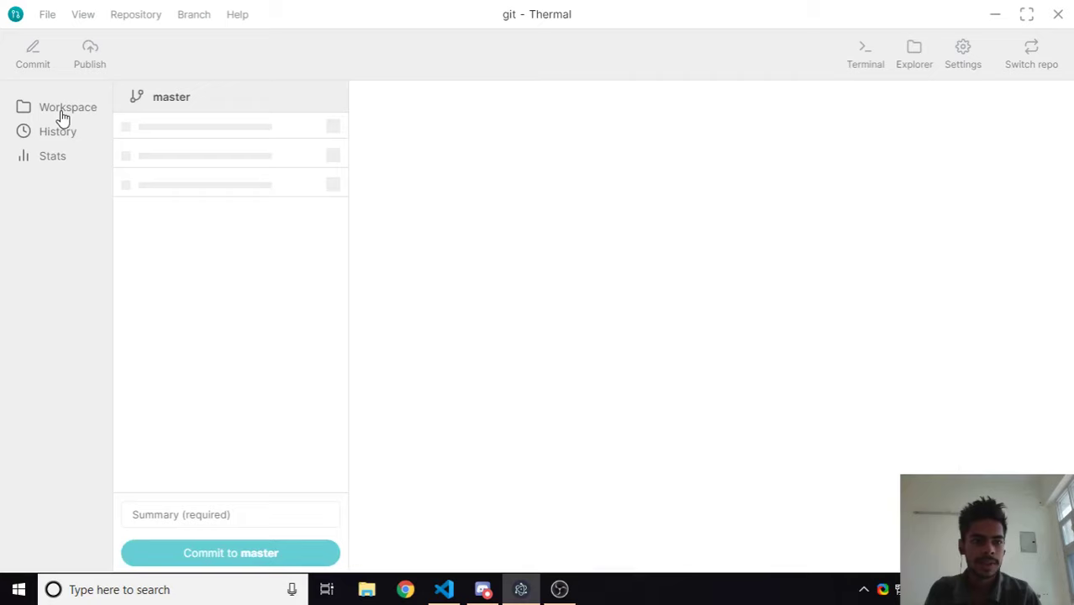
Launch Visual Studio Code on the repository from Thermal's Repository menu.
click(145, 19)
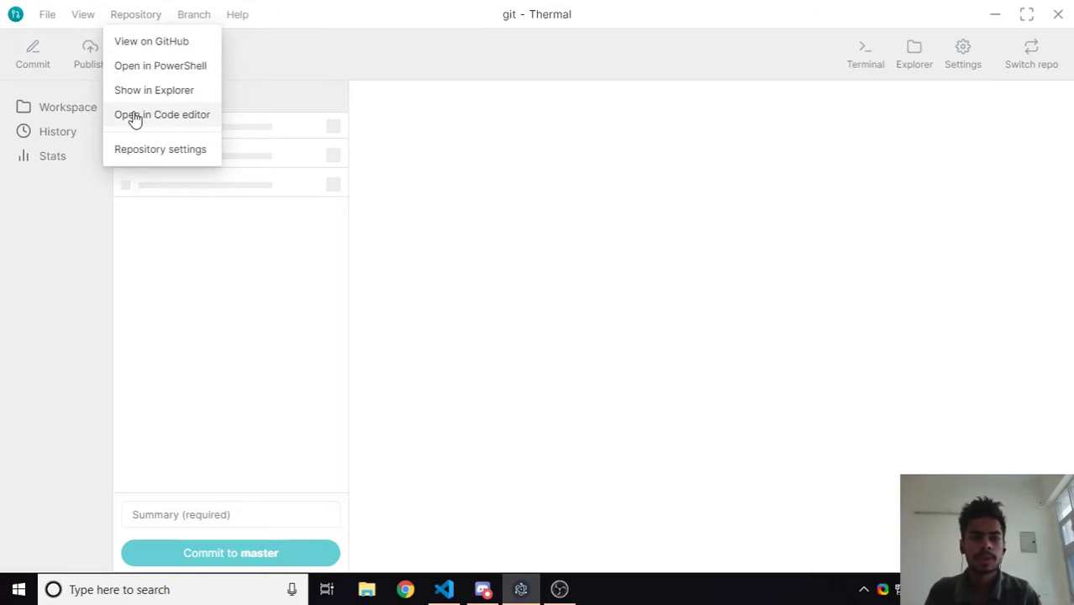
click(210, 119)
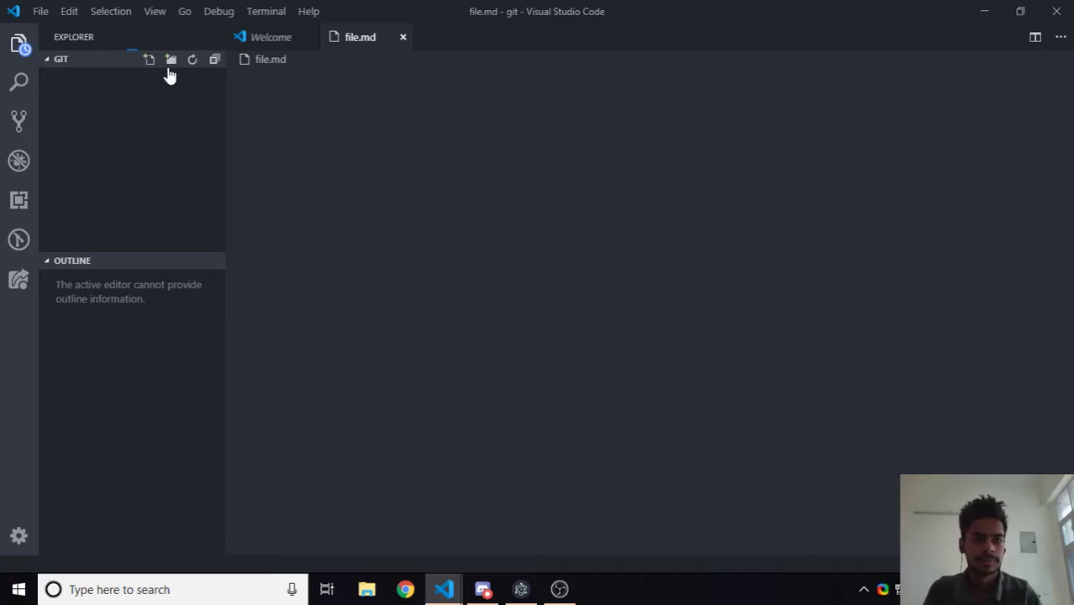
Create newfile.md in the git folder and type '# Awesome title' as its first line.
click(151, 63)
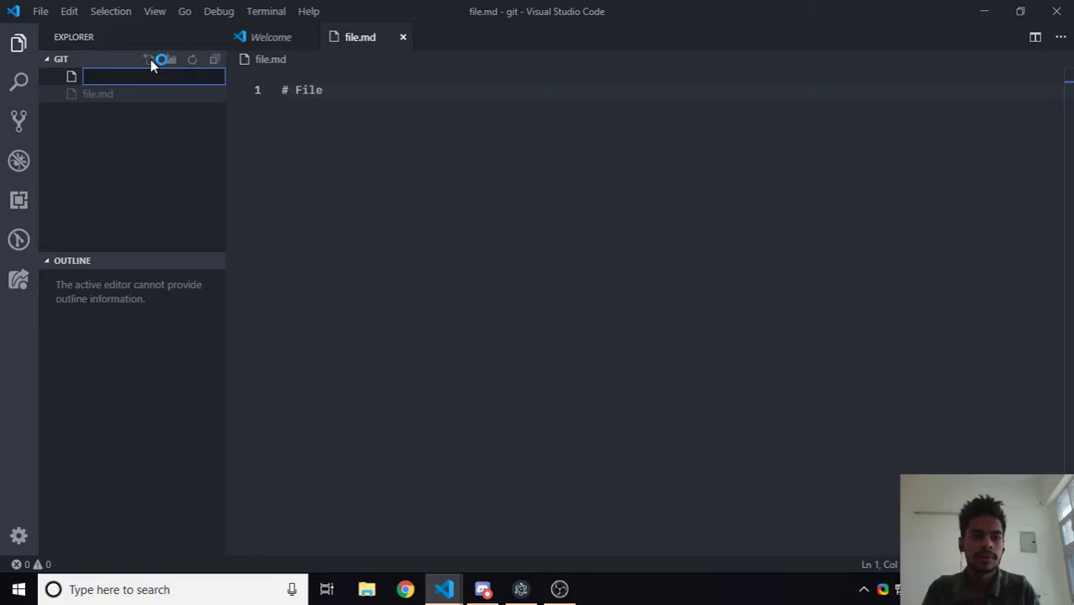
text(newfile.md)
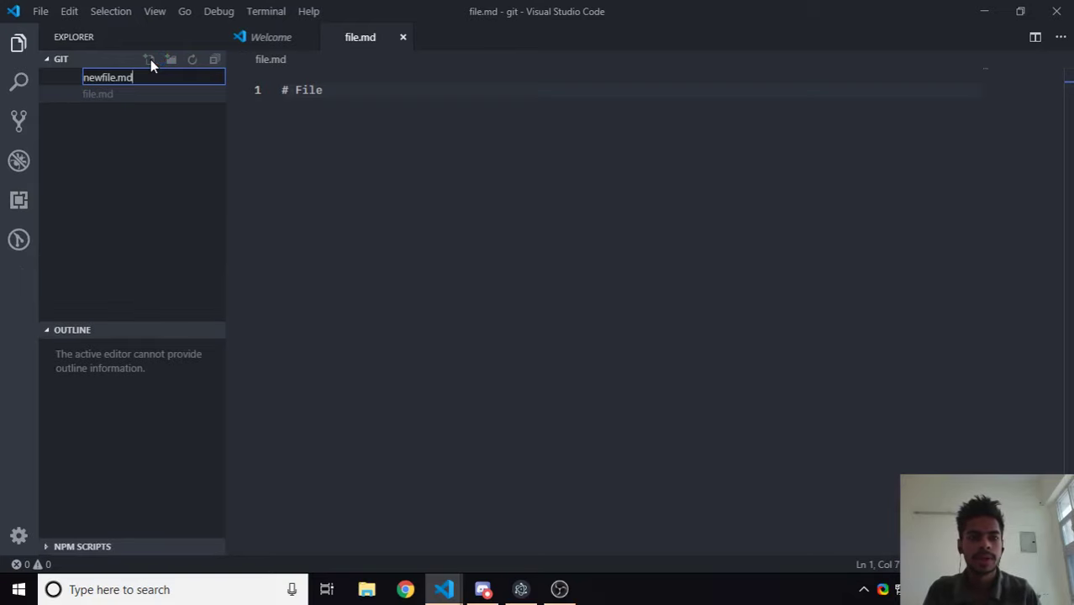
key(Return)
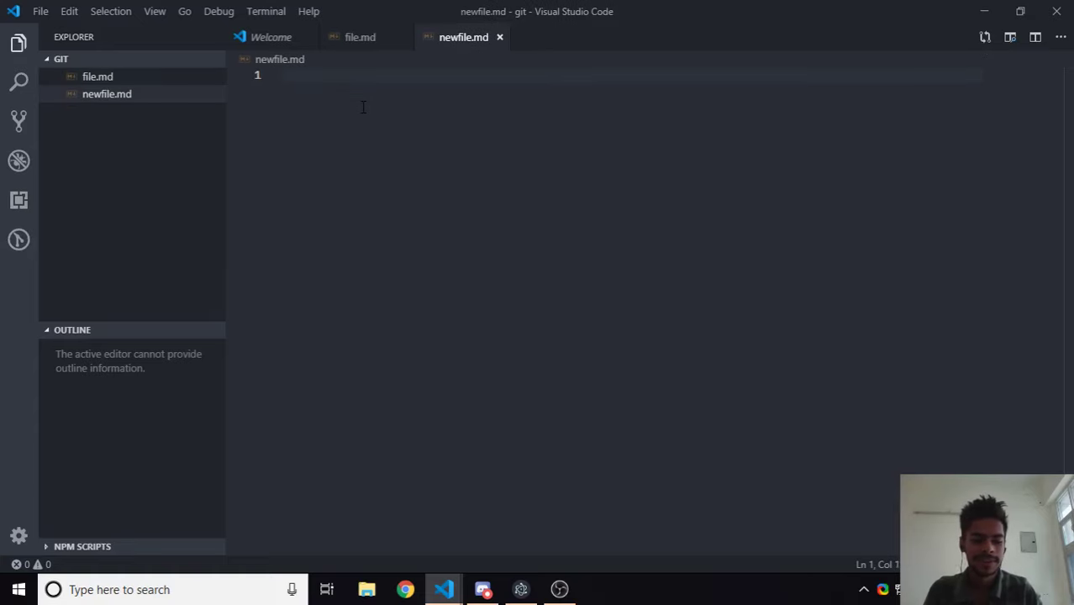
text(# )
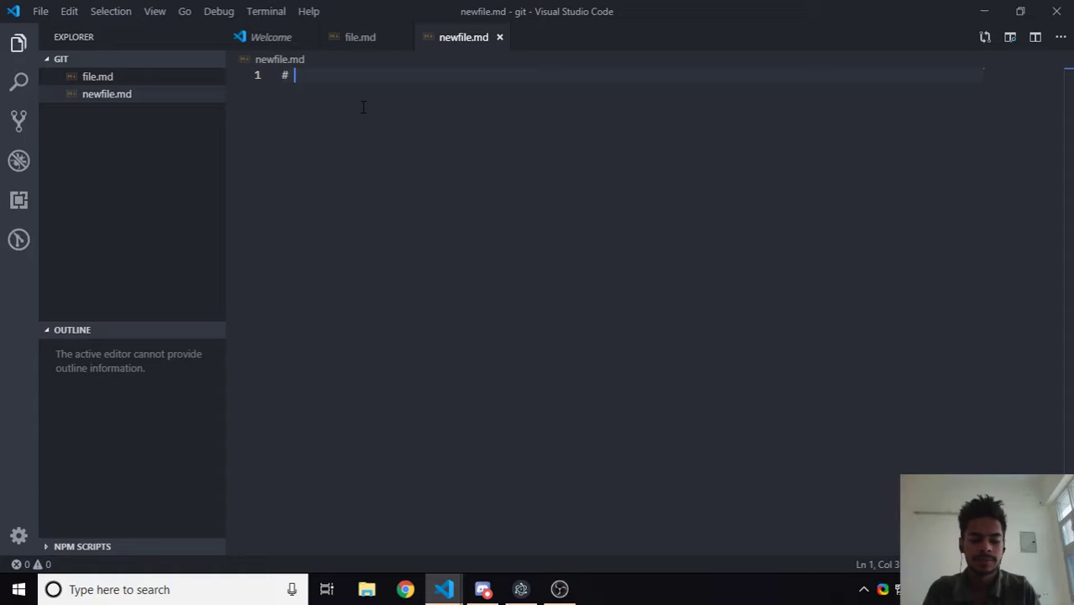
text(Awesome tit)
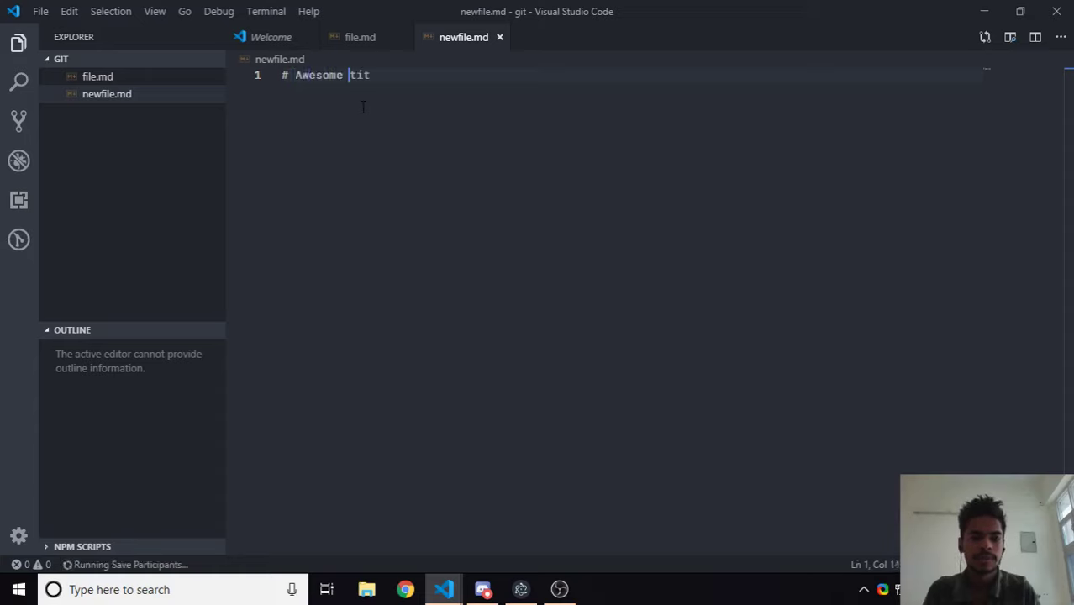
text(le)
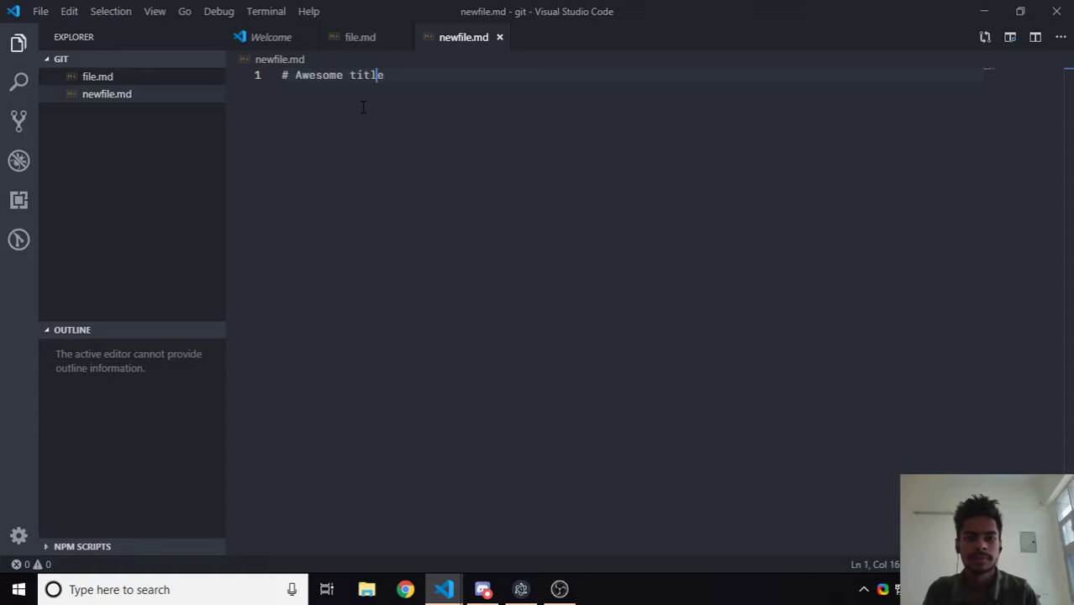
Back in Thermal, glance at commit k in History, then go to the master workspace.
click(981, 8)
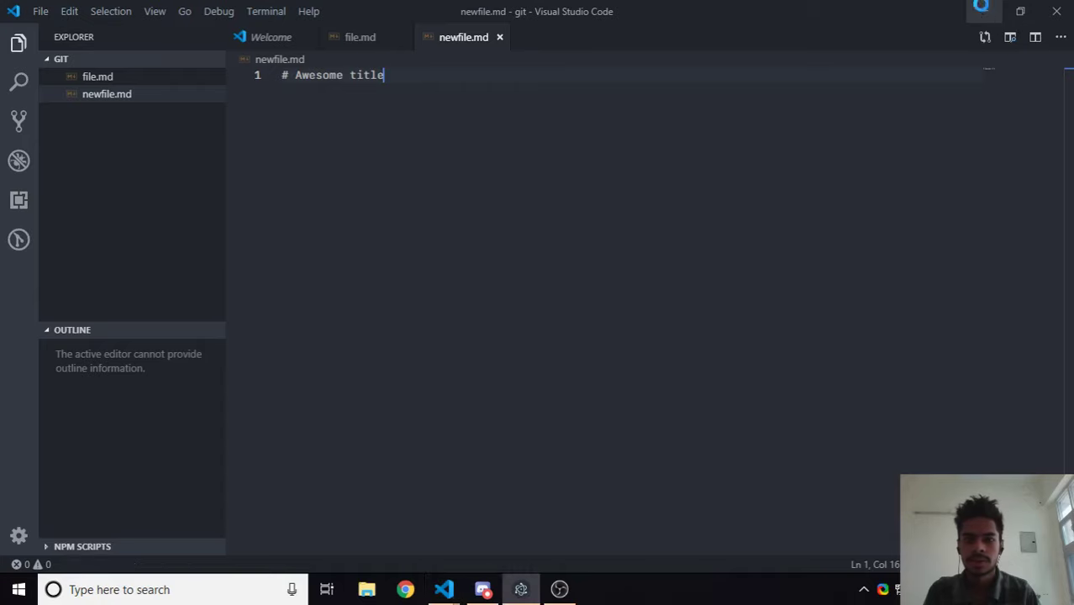
click(79, 132)
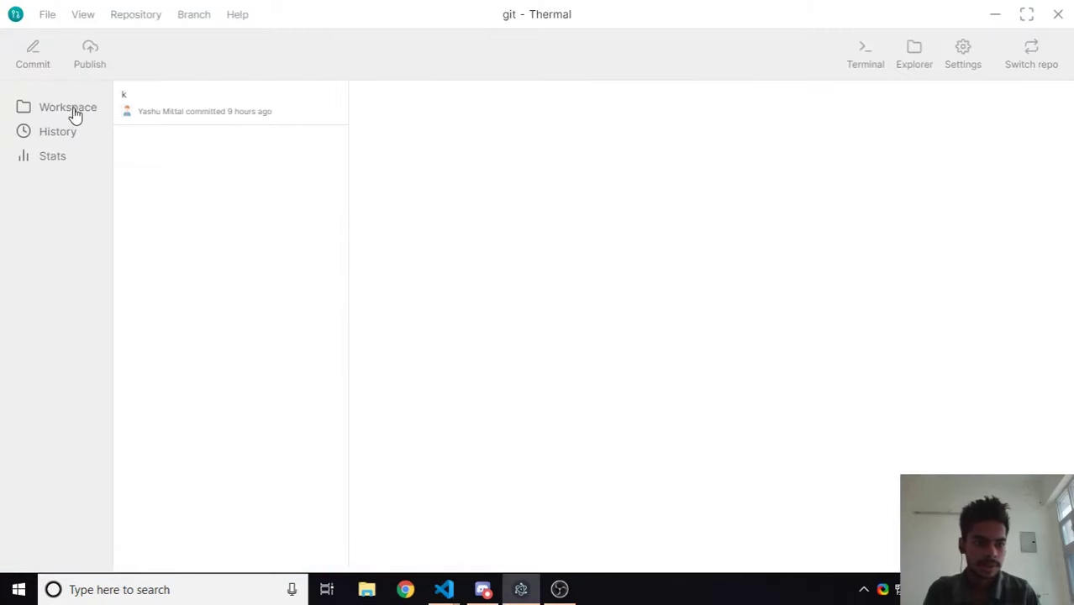
click(156, 115)
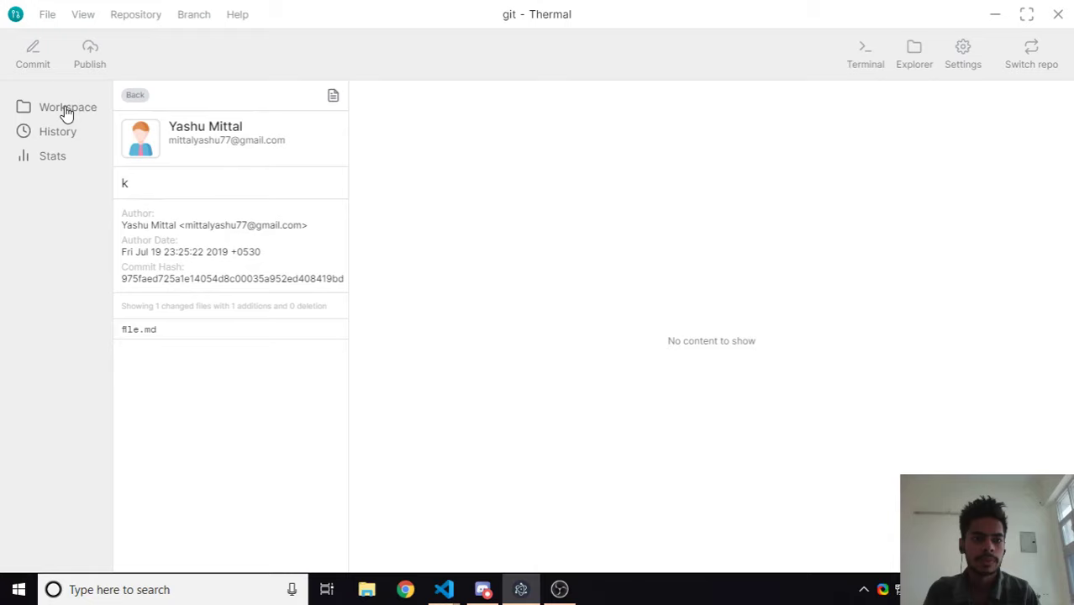
click(135, 96)
click(67, 108)
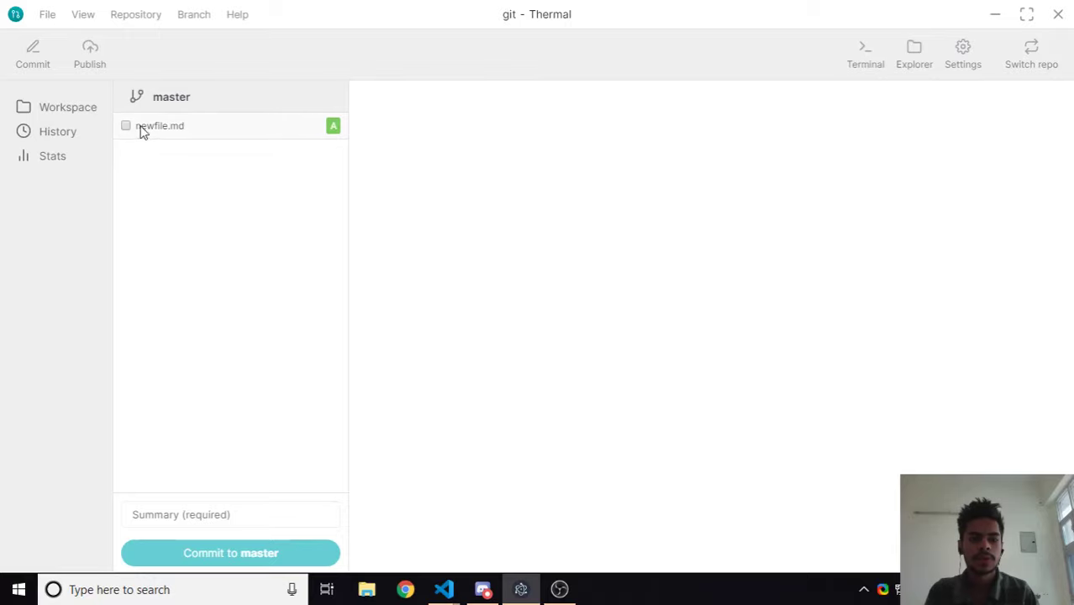
Stage newfile.md, commit it to master as 'Create new file', and view that commit in History.
click(127, 127)
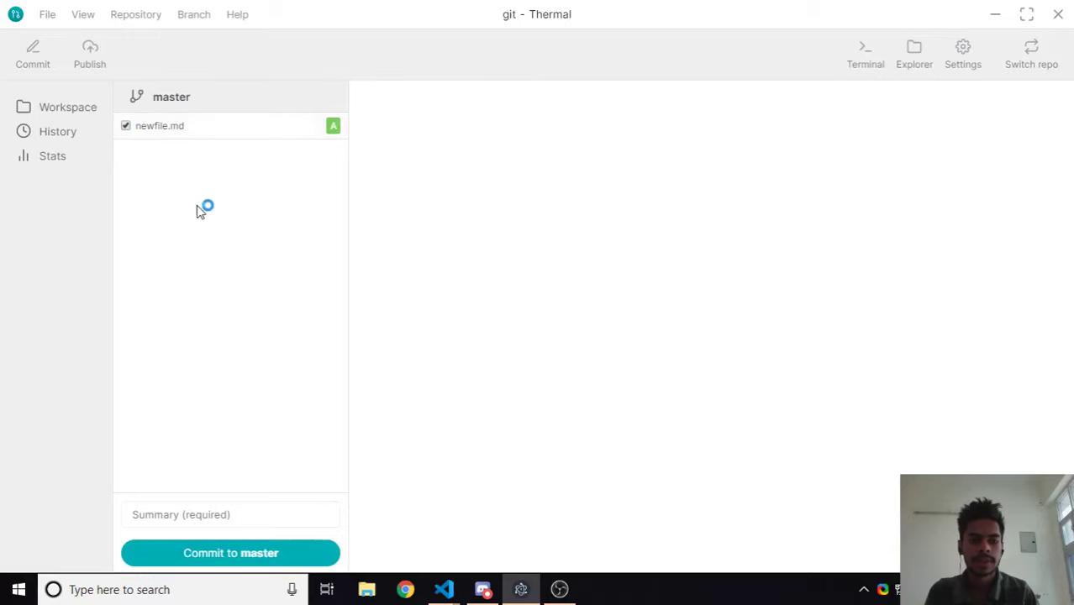
click(178, 504)
text(N)
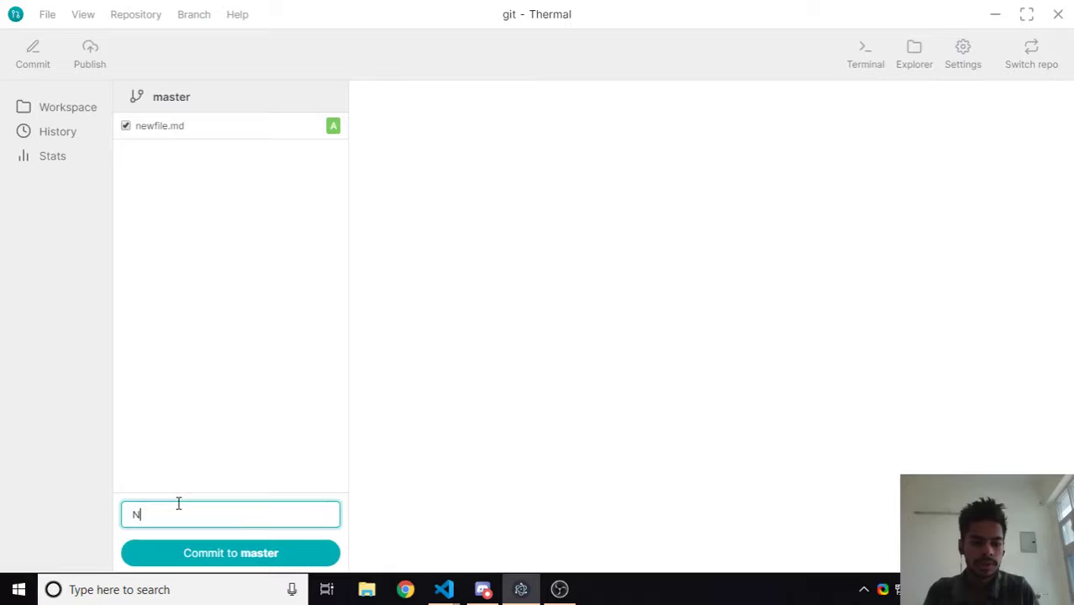
key(BackSpace)
text(Create)
key(ctrl+a)
text(C)
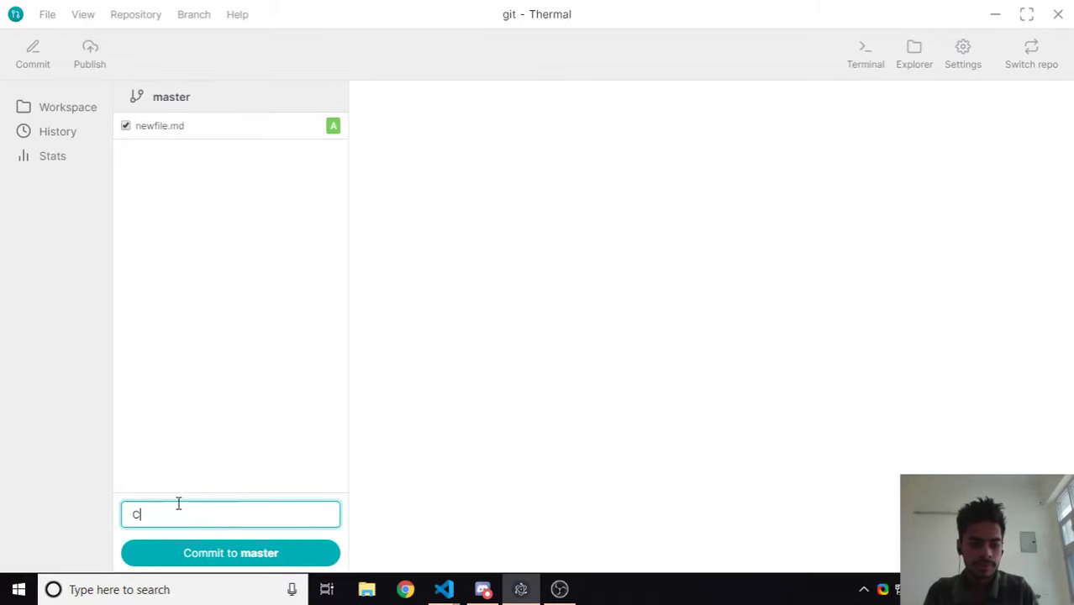
text(reate new file)
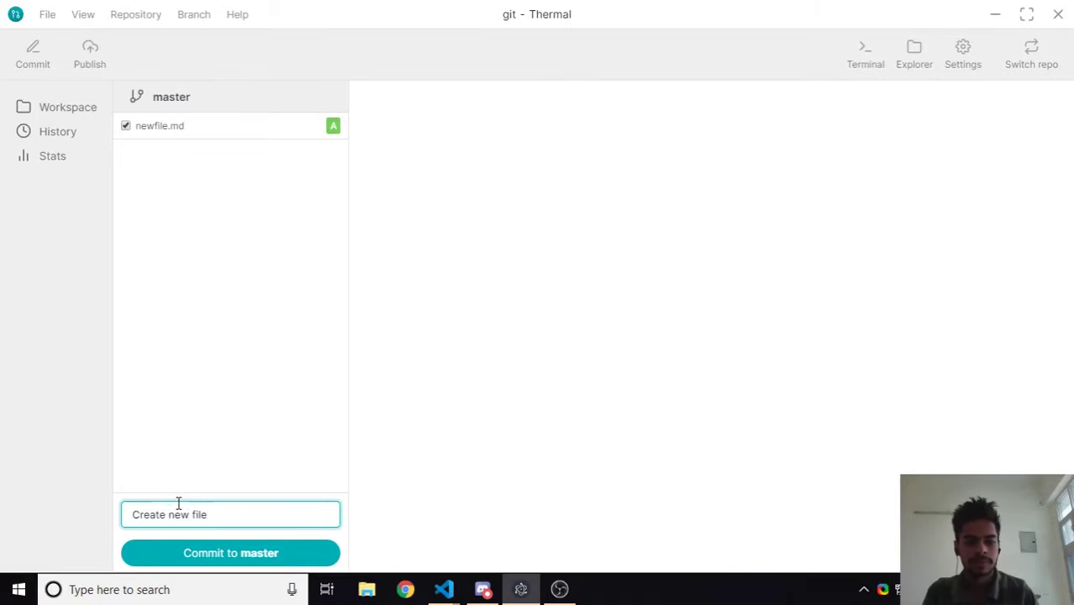
click(172, 555)
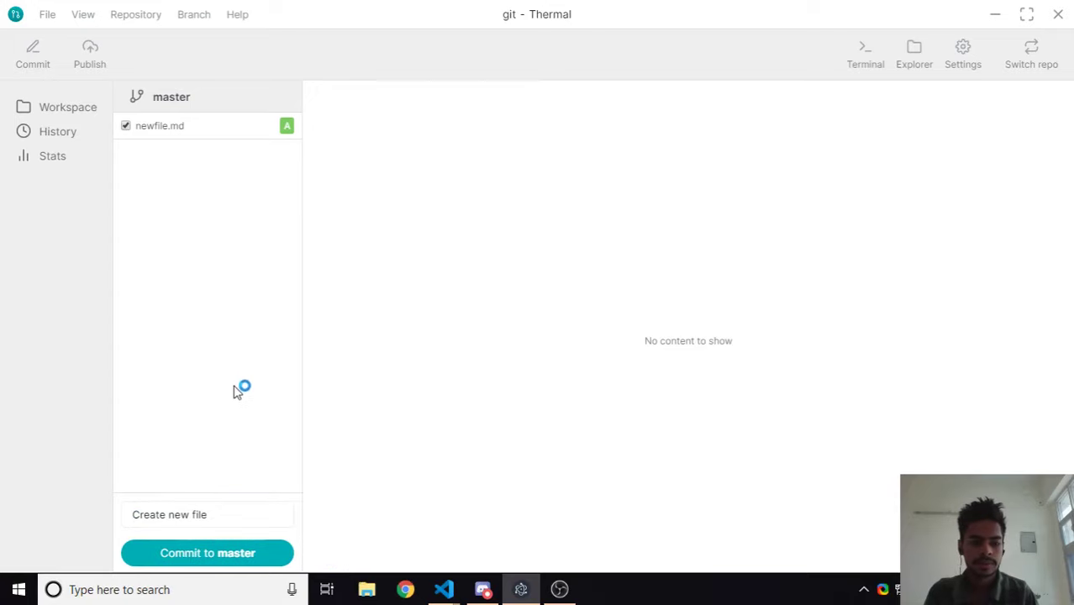
click(78, 135)
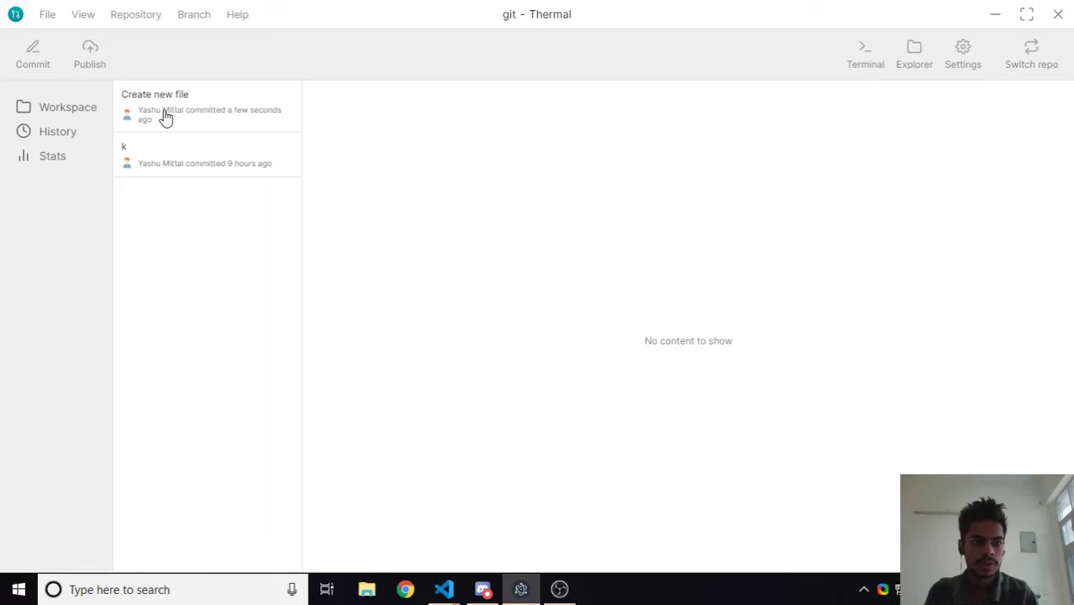
click(165, 114)
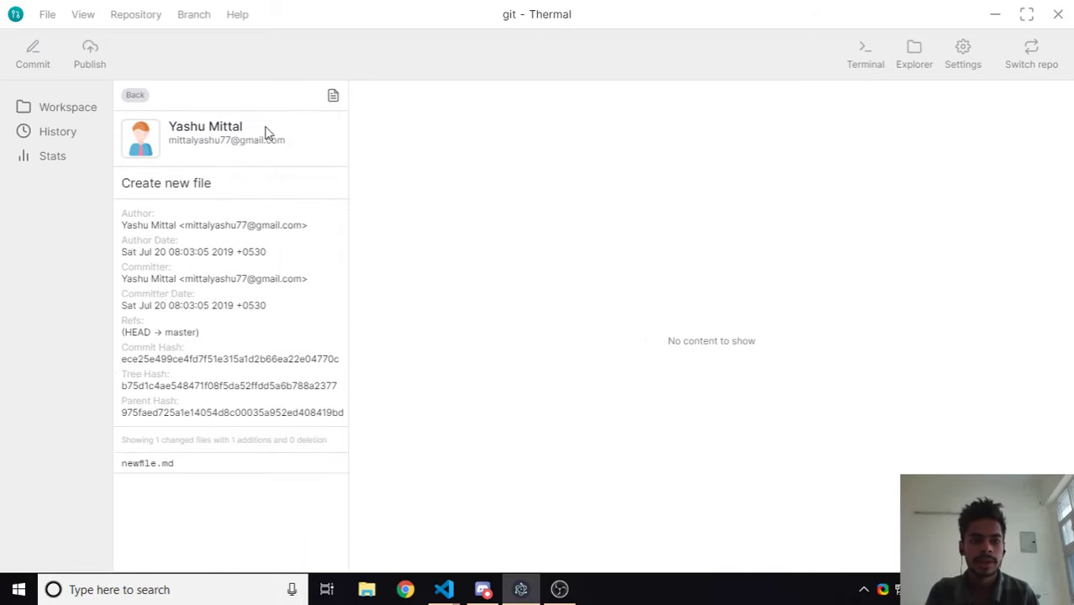
drag(242, 128, 182, 128)
click(240, 150)
drag(253, 140, 220, 141)
drag(131, 211, 230, 341)
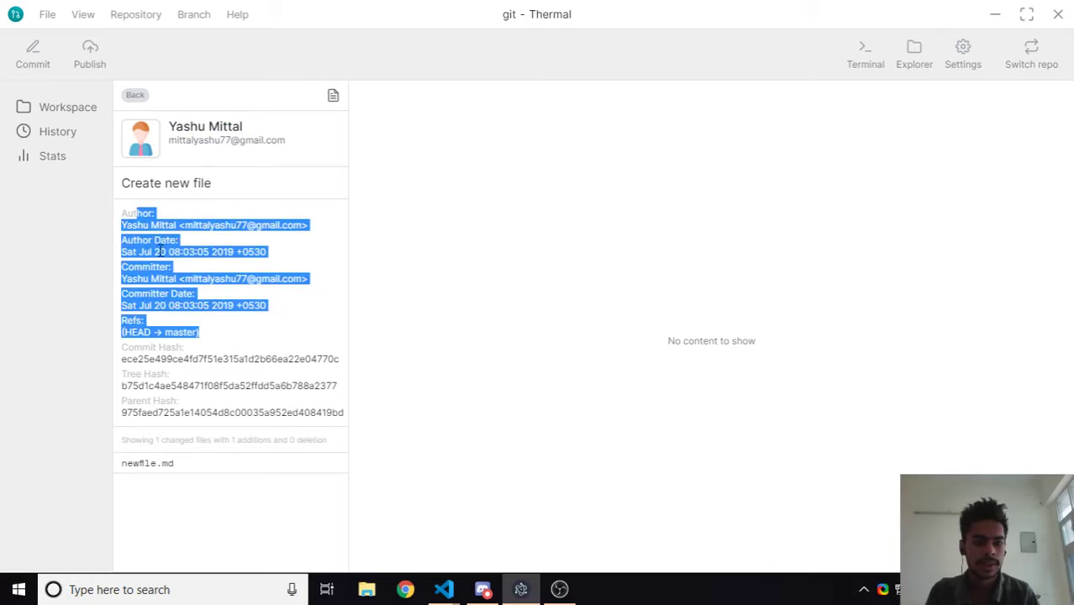
click(193, 278)
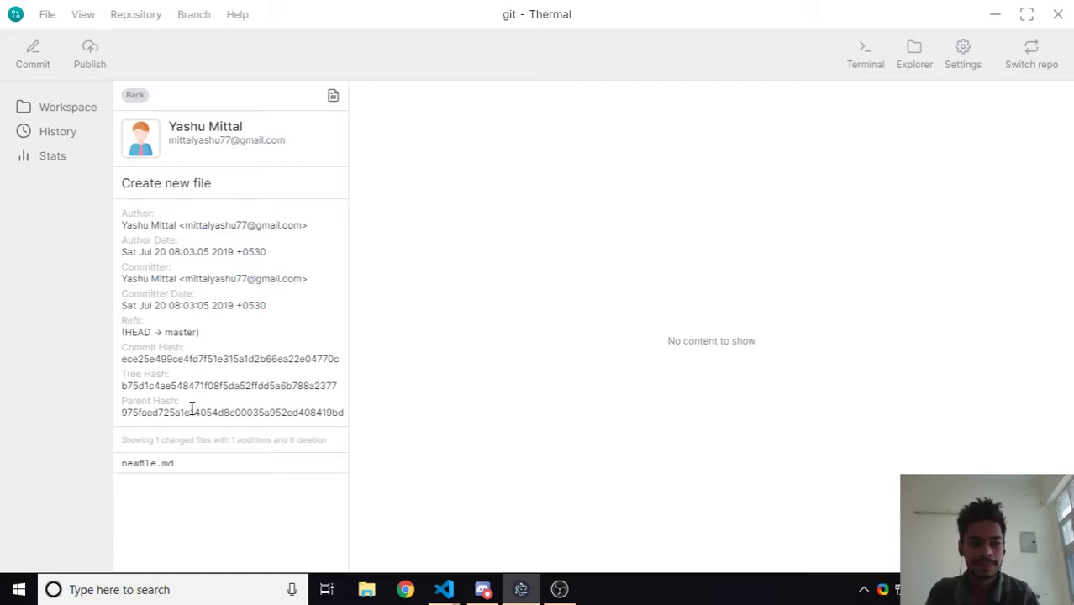
click(186, 463)
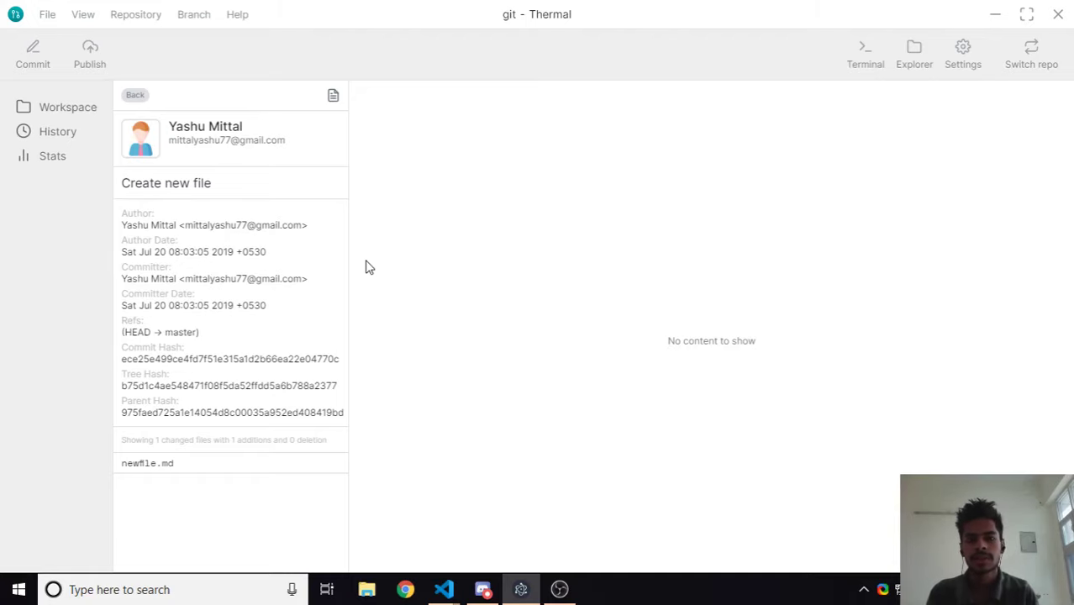
mouse_move(444, 589)
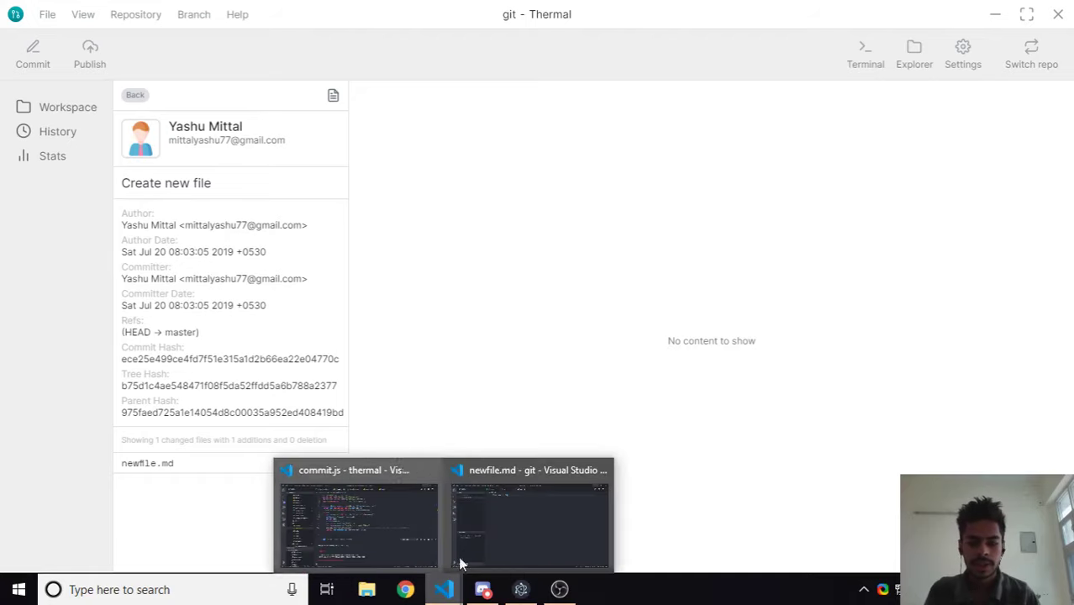
Add a blank line after newfile.md's title, write github.com/gitthermal/thermal in a new untitled file, and zoom in.
click(459, 557)
key(Return)
key(Return)
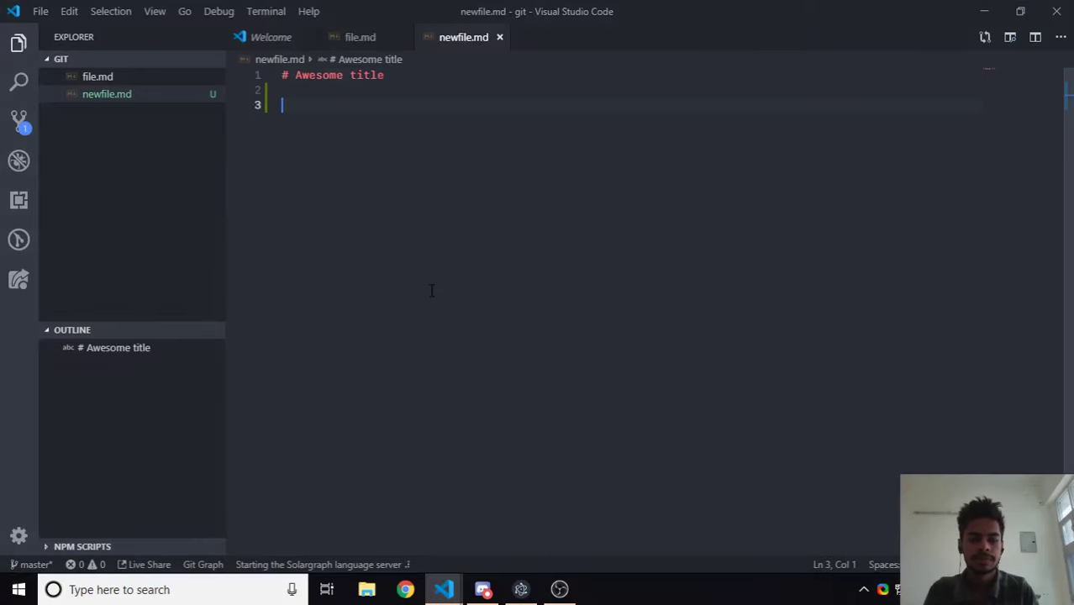
key(ctrl+n)
text(gith)
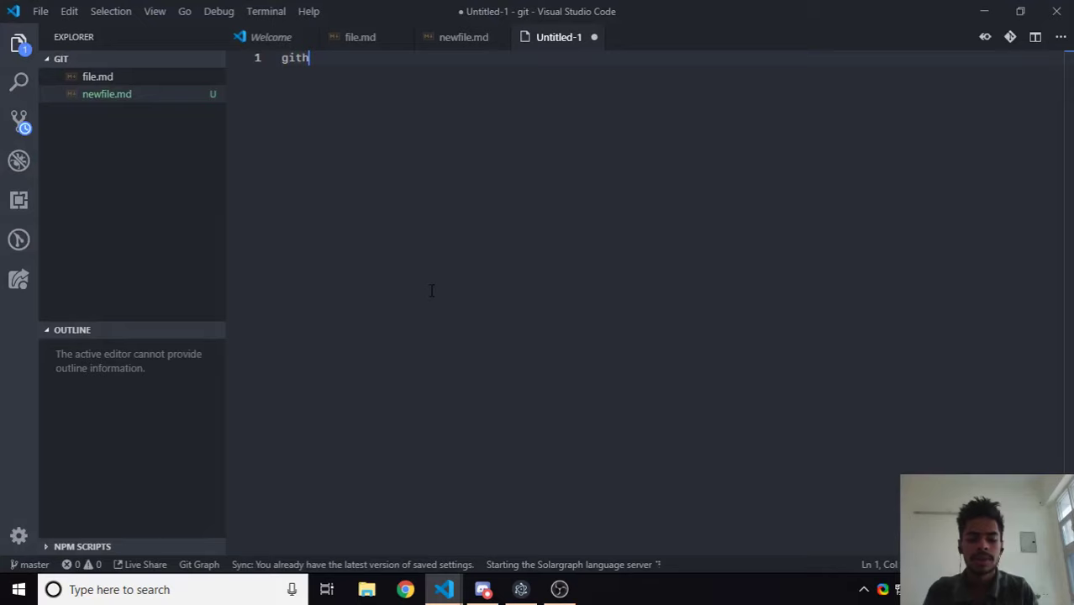
text(ub.com/g)
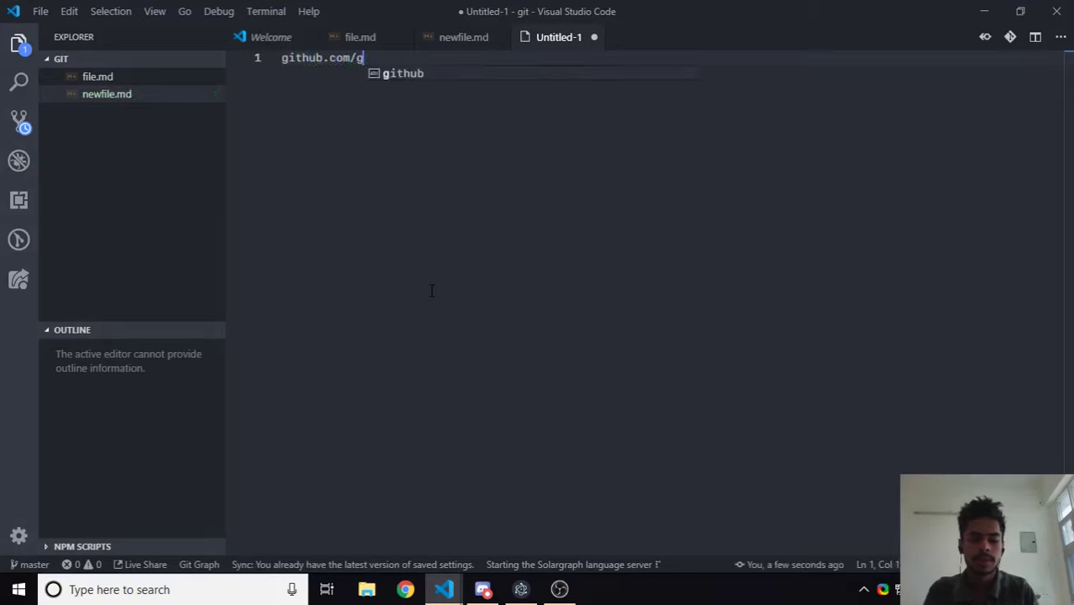
text(itthermal/g)
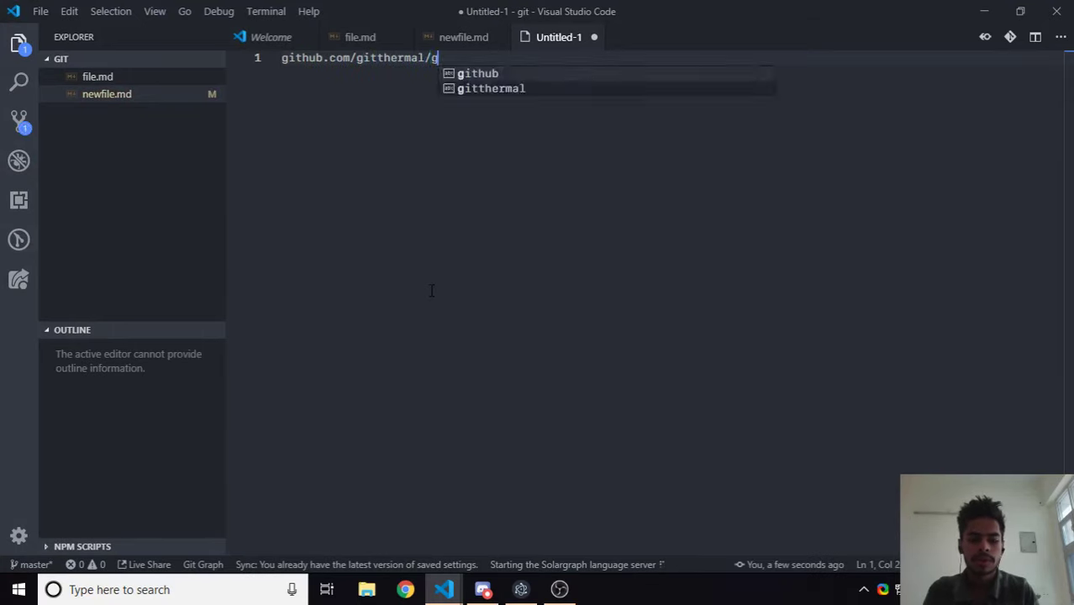
key(BackSpace)
text(thermal)
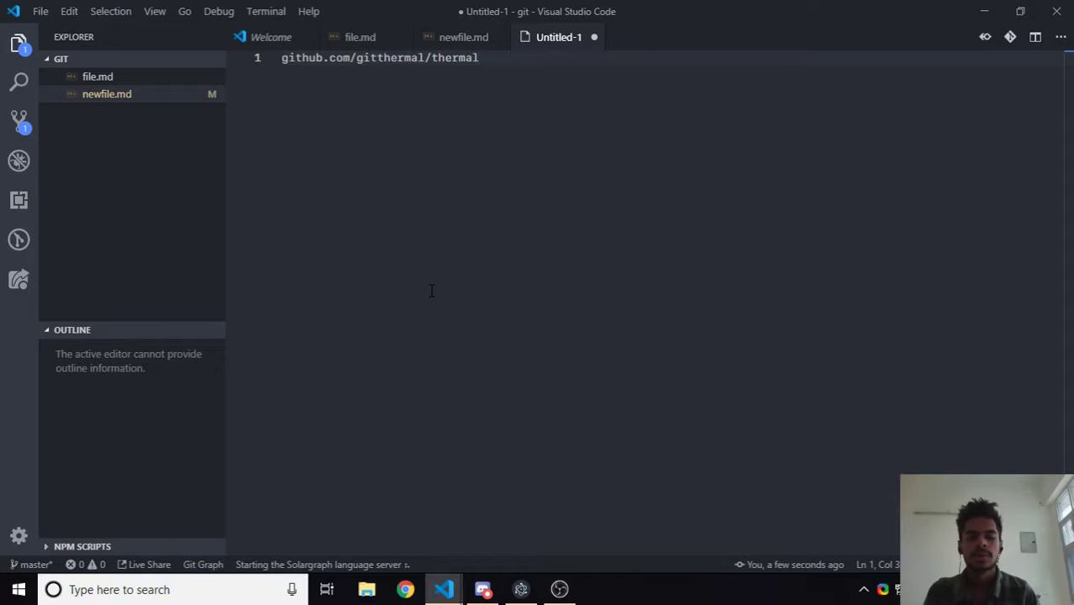
key(ctrl+equal)
key(ctrl+equal)
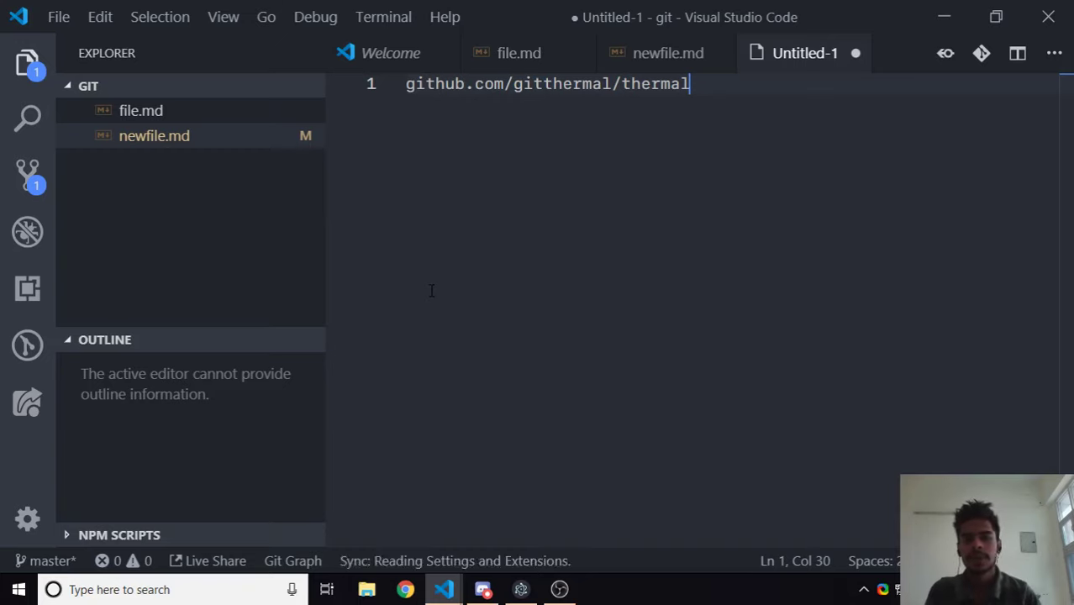
Minimize VS Code, review the newfile.md diff in Workspace, then open the repository settings.
click(942, 14)
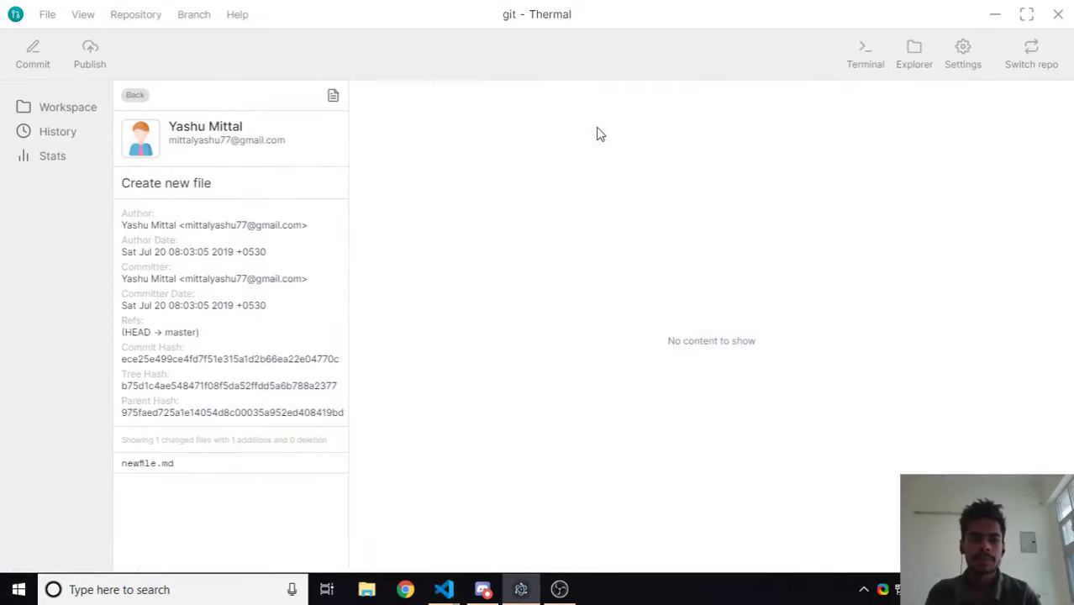
click(73, 108)
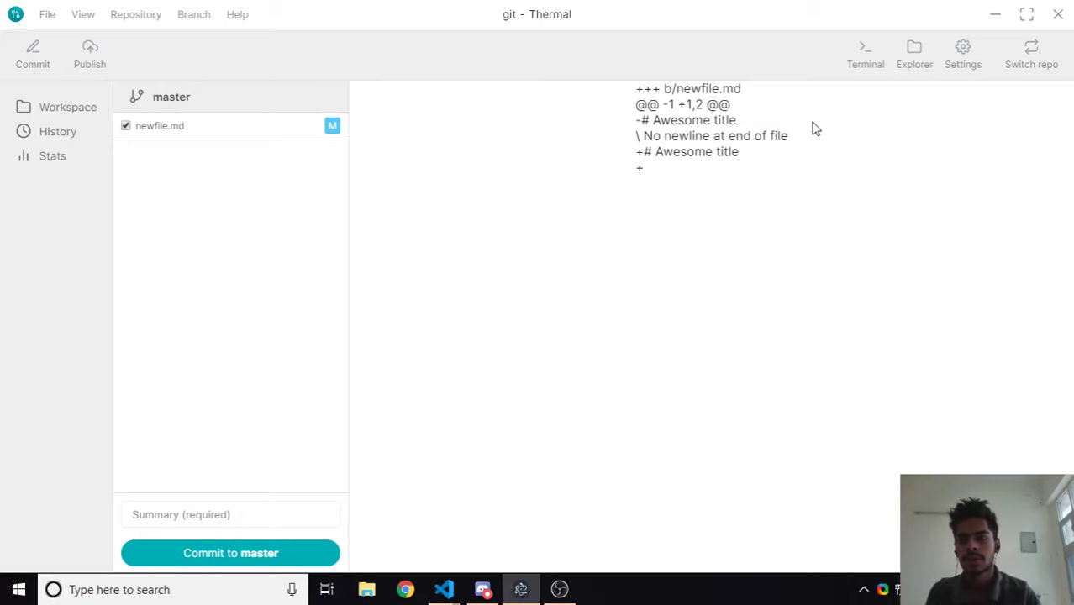
click(960, 69)
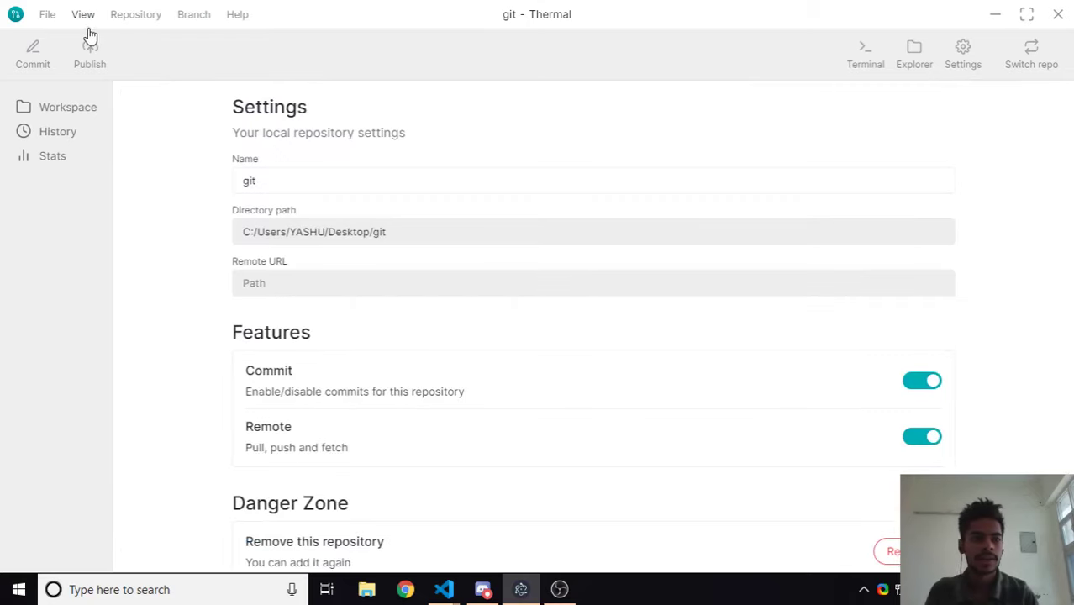
click(175, 20)
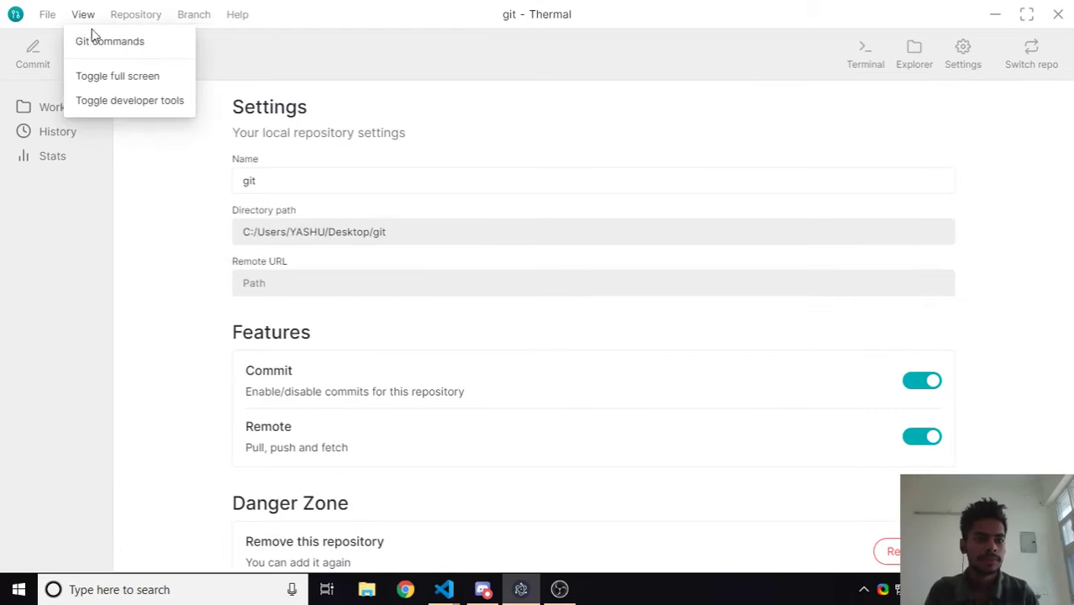
Open View > Git commands and highlight the git log commands and the 'Create new file' commit command.
click(96, 42)
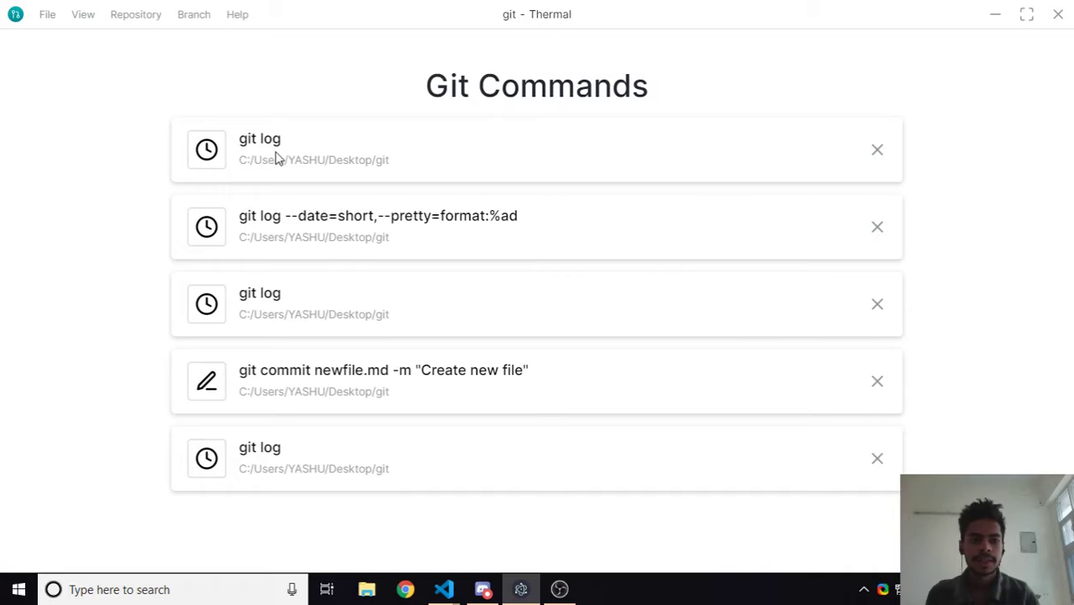
drag(251, 139, 277, 141)
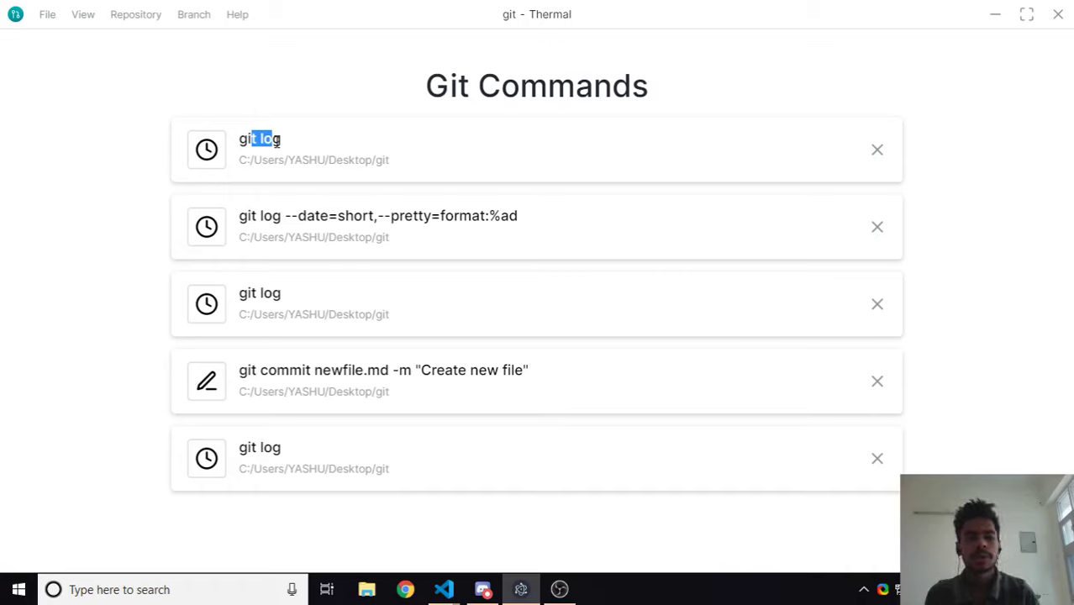
click(278, 141)
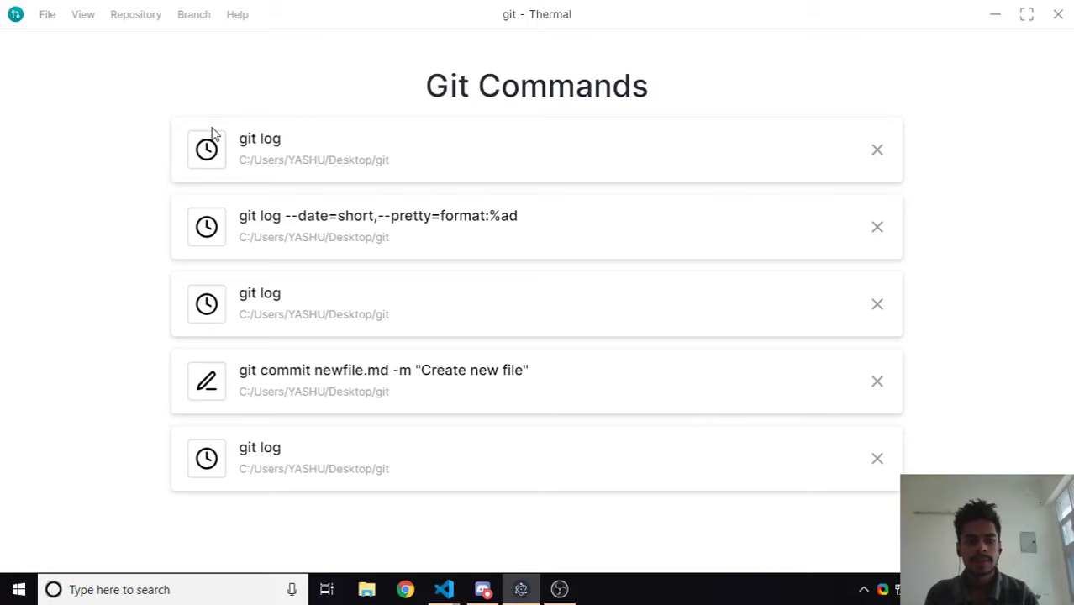
drag(455, 217, 239, 217)
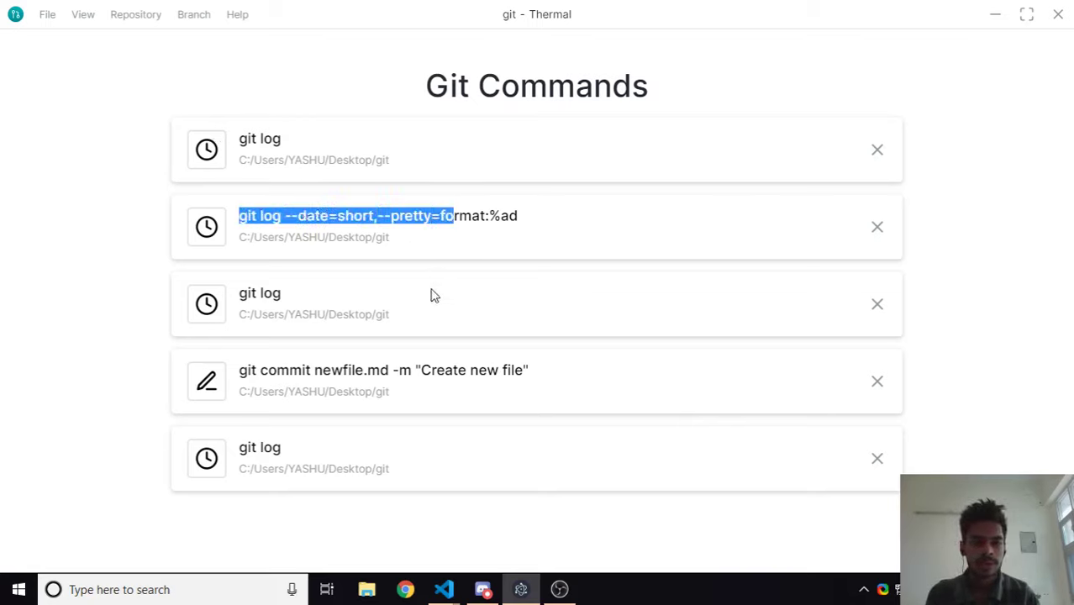
drag(388, 370, 277, 371)
click(282, 370)
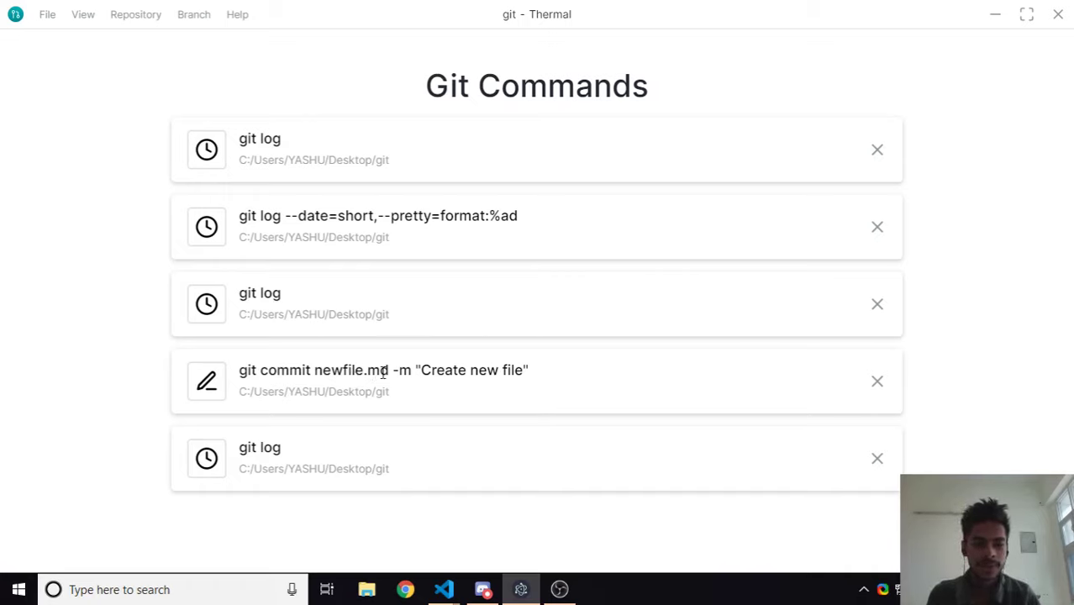
drag(247, 371, 350, 378)
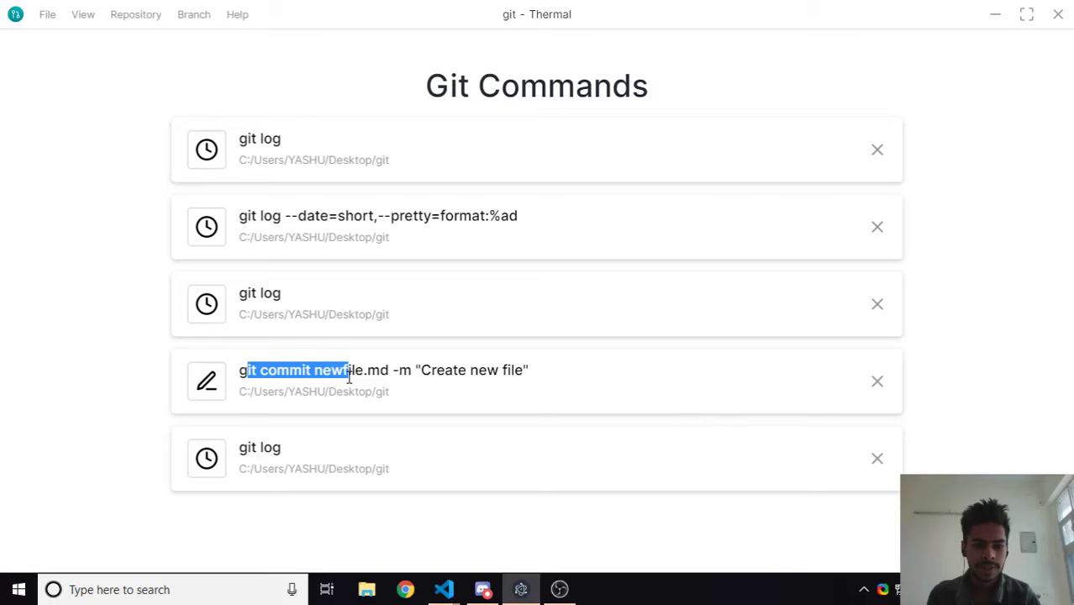
click(350, 379)
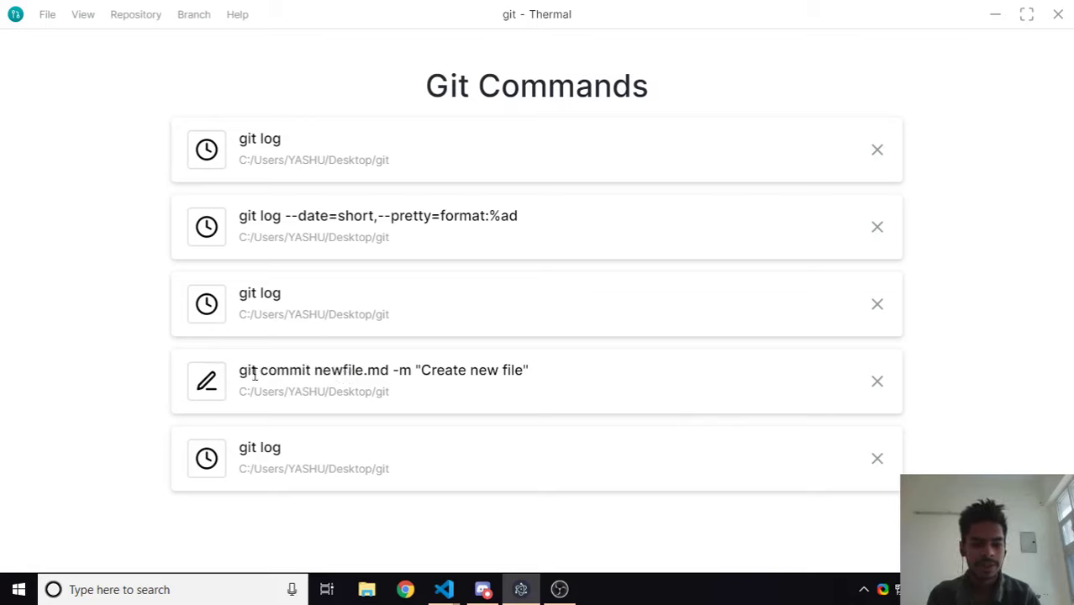
drag(249, 371, 269, 372)
drag(392, 371, 314, 370)
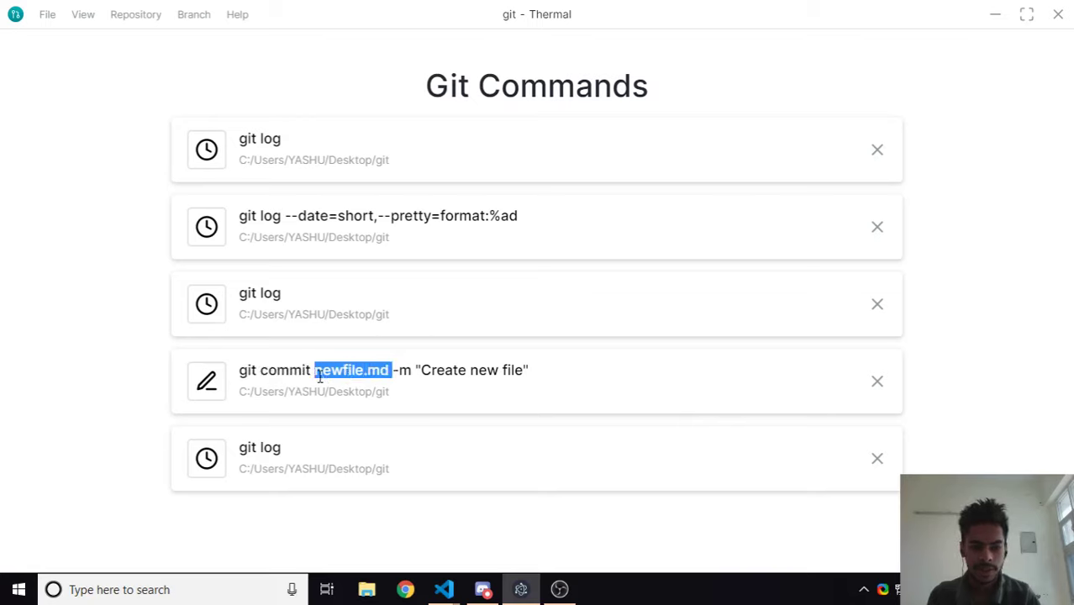
click(500, 375)
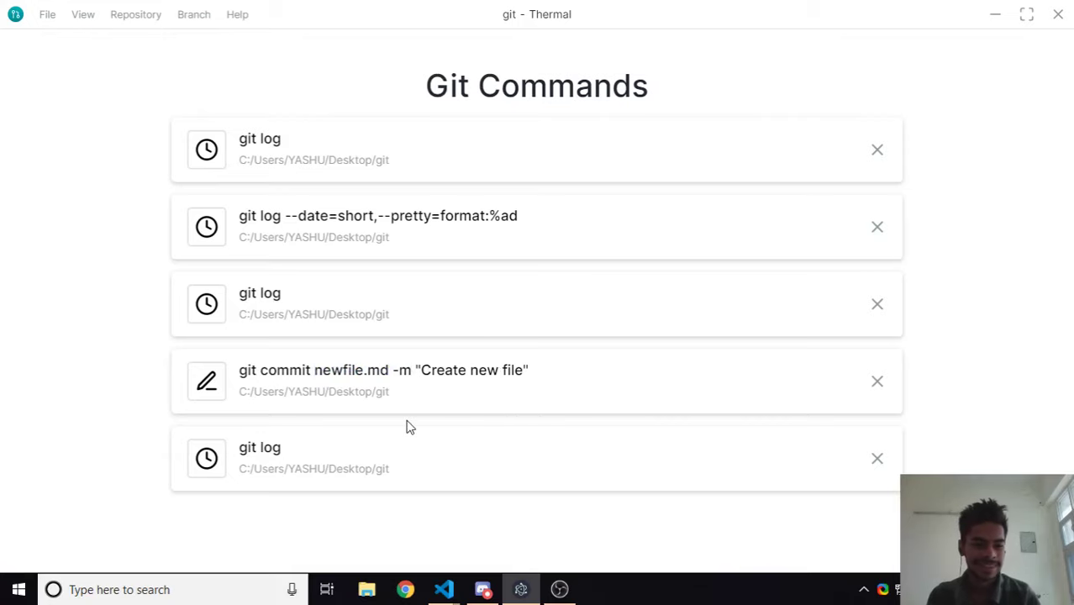
click(18, 22)
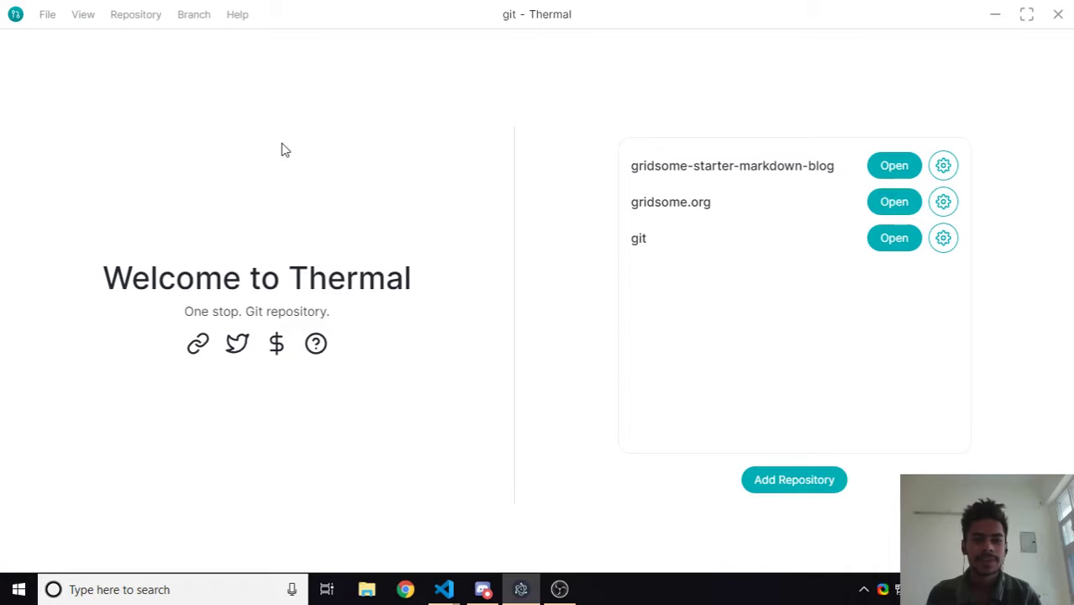